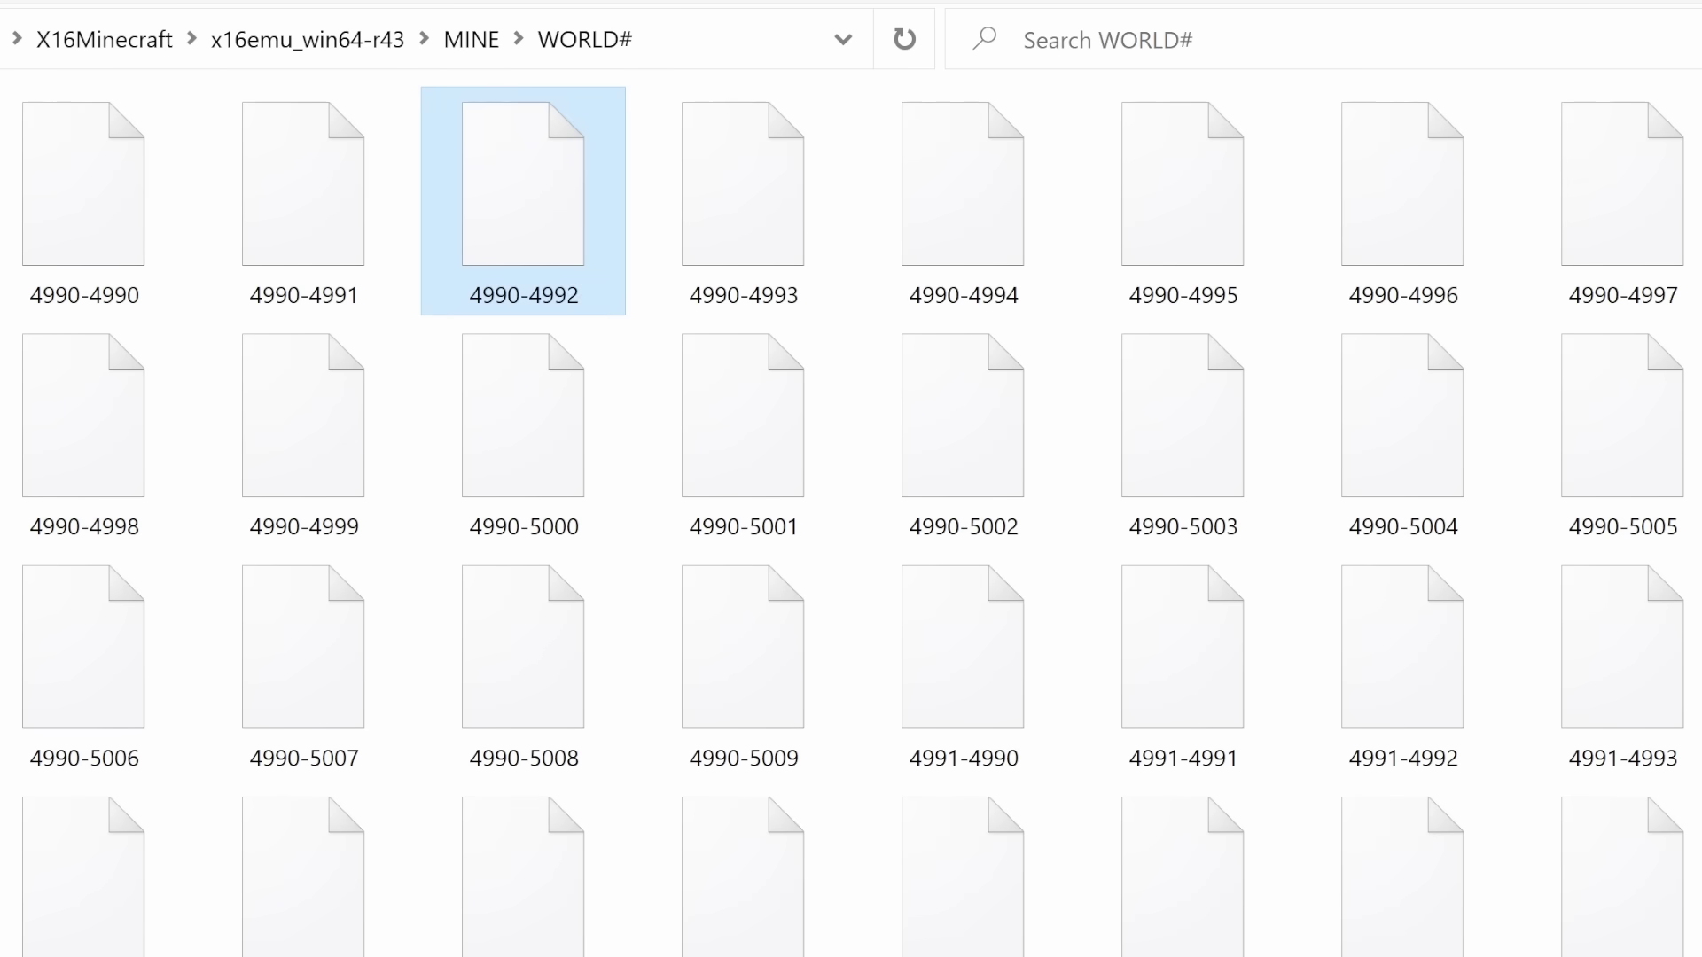
- Advance the devlog past the chunk-generation intro to the tile editor demo
{"action": "key", "text": "Right"}
{"action": "key", "text": "Right"}
{"action": "key", "text": "Right"}
{"action": "key", "text": "Right"}
{"action": "key", "text": "Right"}
{"action": "key", "text": "Right"}
{"action": "key", "text": "Right"}
{"action": "key", "text": "Right"}
{"action": "key", "text": "Right"}
{"action": "key", "text": "Right"}
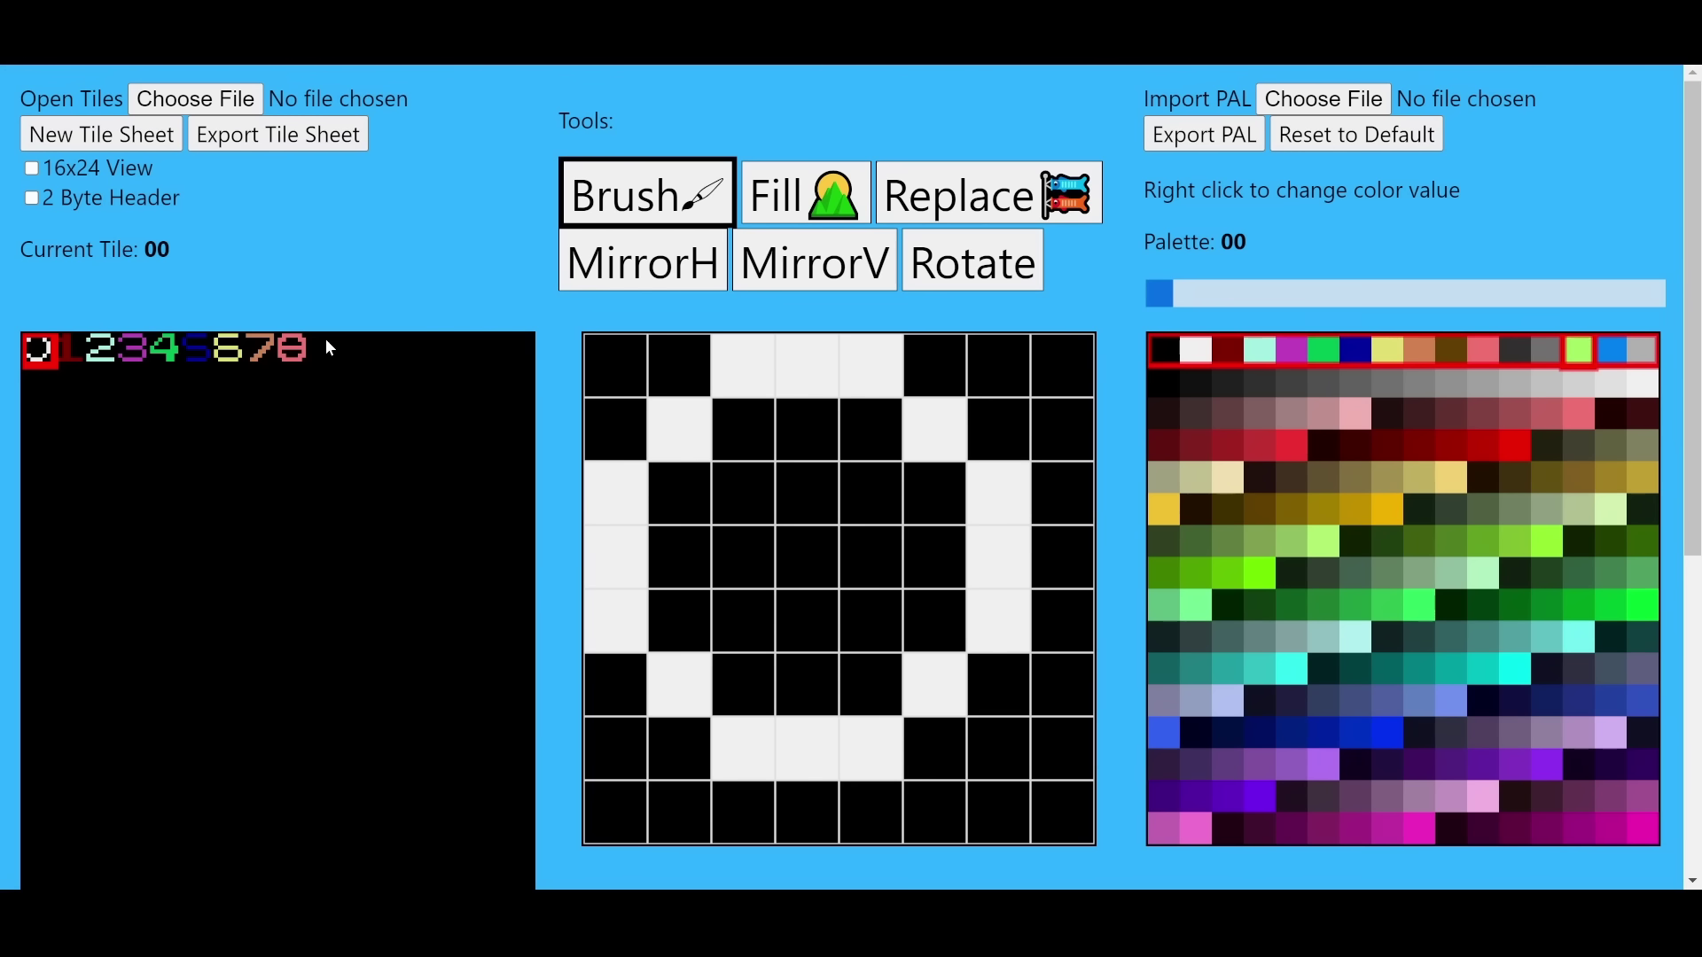
- Select empty tile 09 and paint a green 9 glyph in it
{"action": "left_click", "coordinate": [326, 338]}
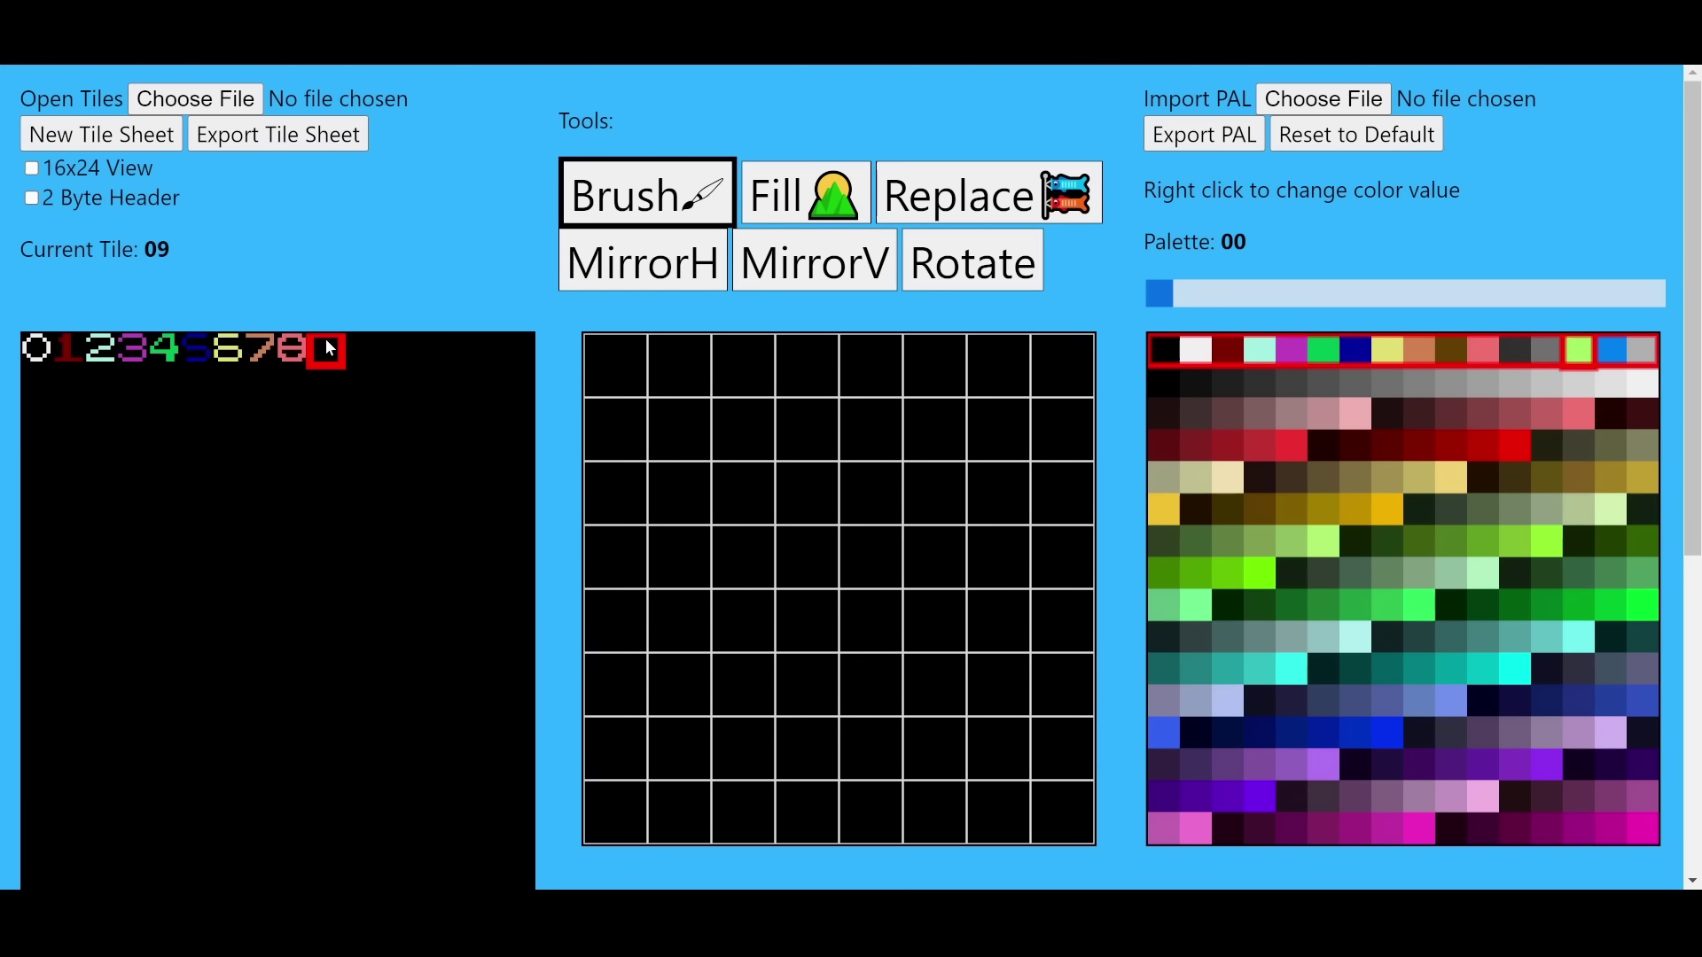
{"action": "left_click", "coordinate": [622, 550]}
{"action": "left_click_drag", "start_coordinate": [615, 493], "coordinate": [616, 429]}
{"action": "left_click_drag", "start_coordinate": [678, 365], "coordinate": [931, 620]}
{"action": "left_click", "coordinate": [933, 676]}
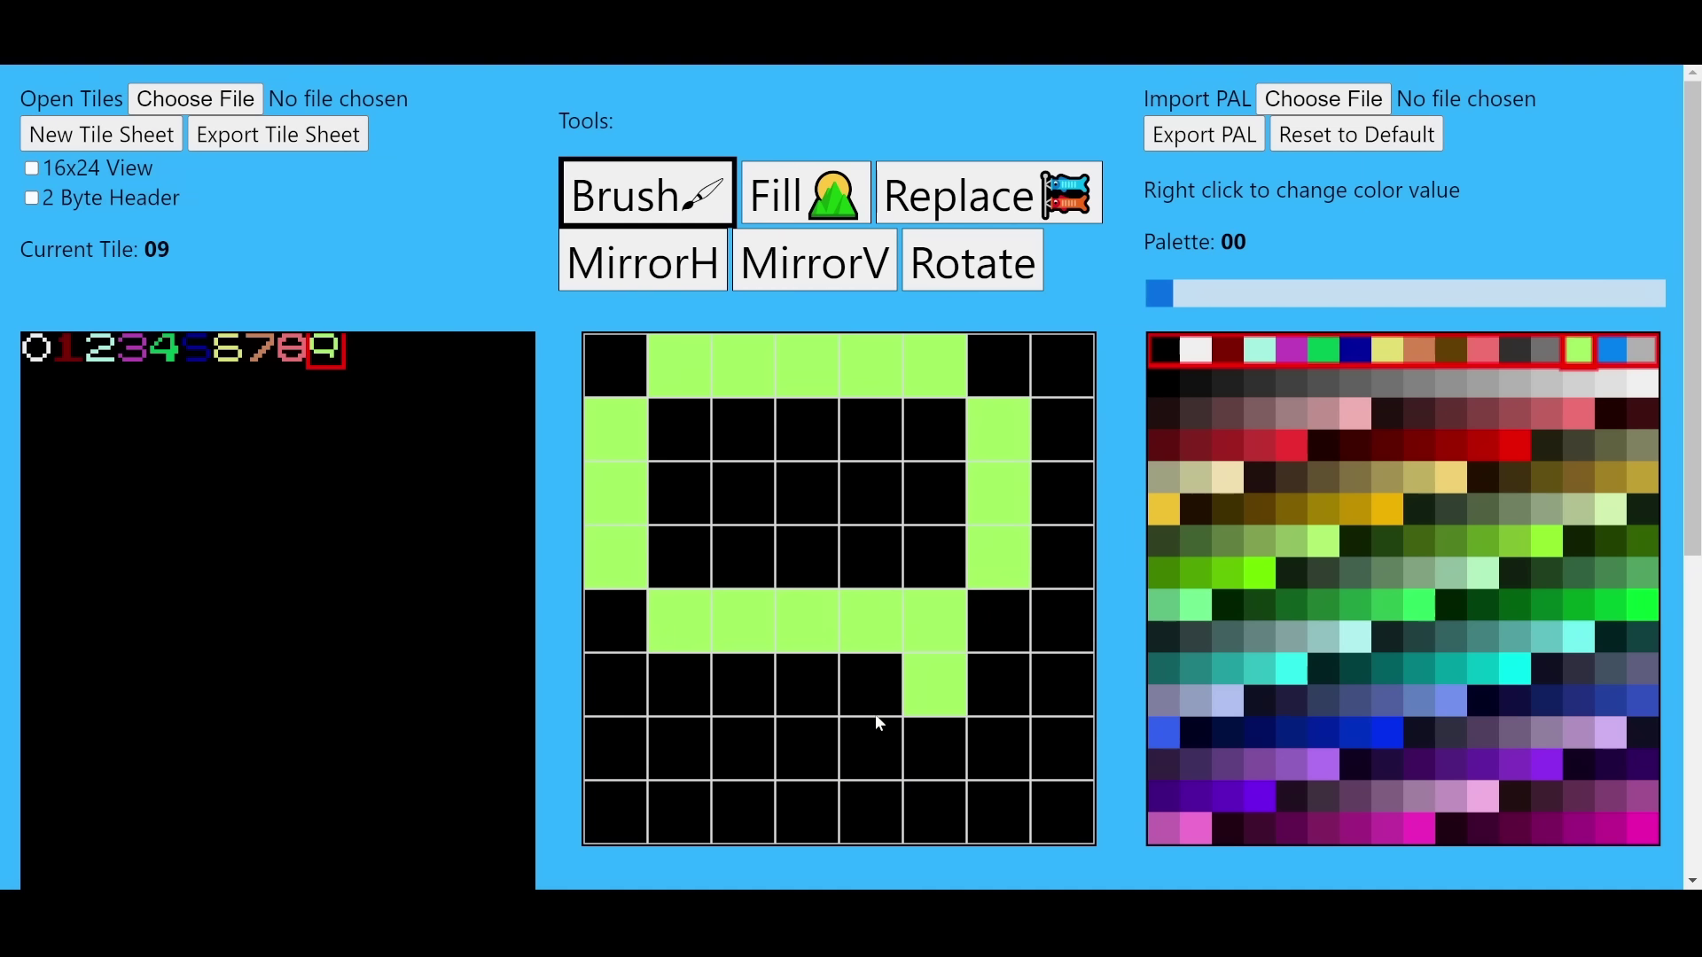
{"action": "left_click_drag", "start_coordinate": [932, 745], "coordinate": [786, 747]}
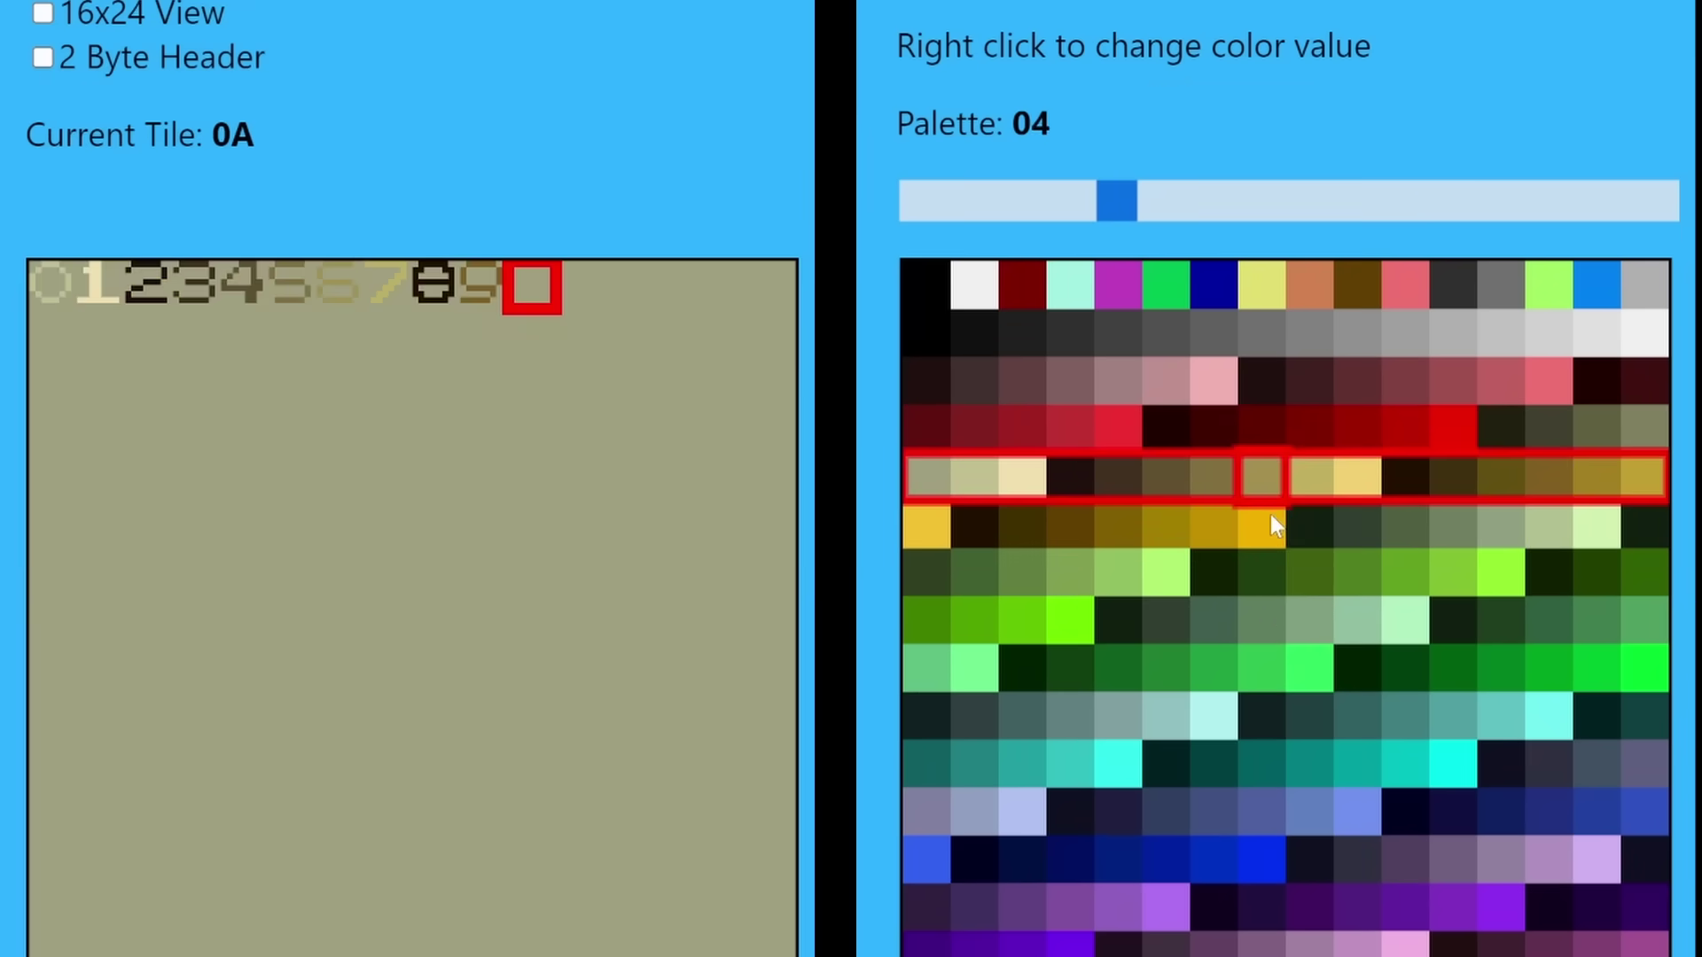
{"action": "scroll", "coordinate": [1267, 559], "scroll_direction": "down", "scroll_amount": 1}
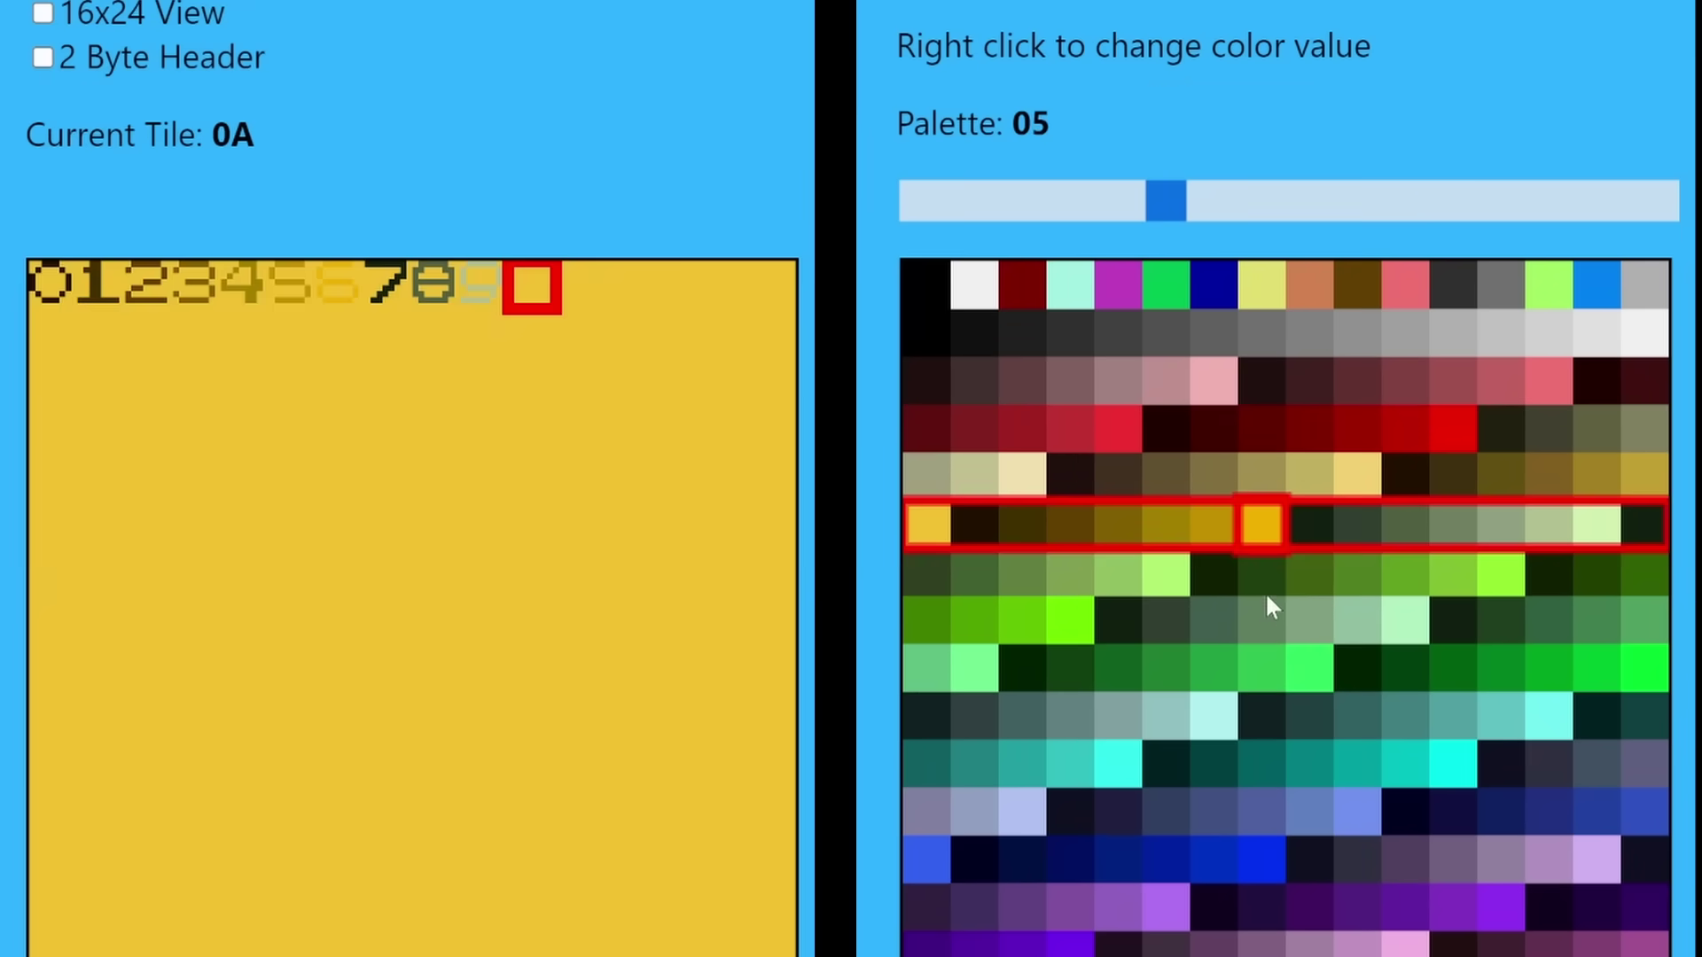
{"action": "scroll", "coordinate": [1263, 625], "scroll_direction": "down", "scroll_amount": 2}
{"action": "scroll", "coordinate": [1263, 704], "scroll_direction": "down", "scroll_amount": 2}
{"action": "scroll", "coordinate": [1264, 811], "scroll_direction": "down", "scroll_amount": 2}
{"action": "scroll", "coordinate": [1264, 855], "scroll_direction": "down", "scroll_amount": 2}
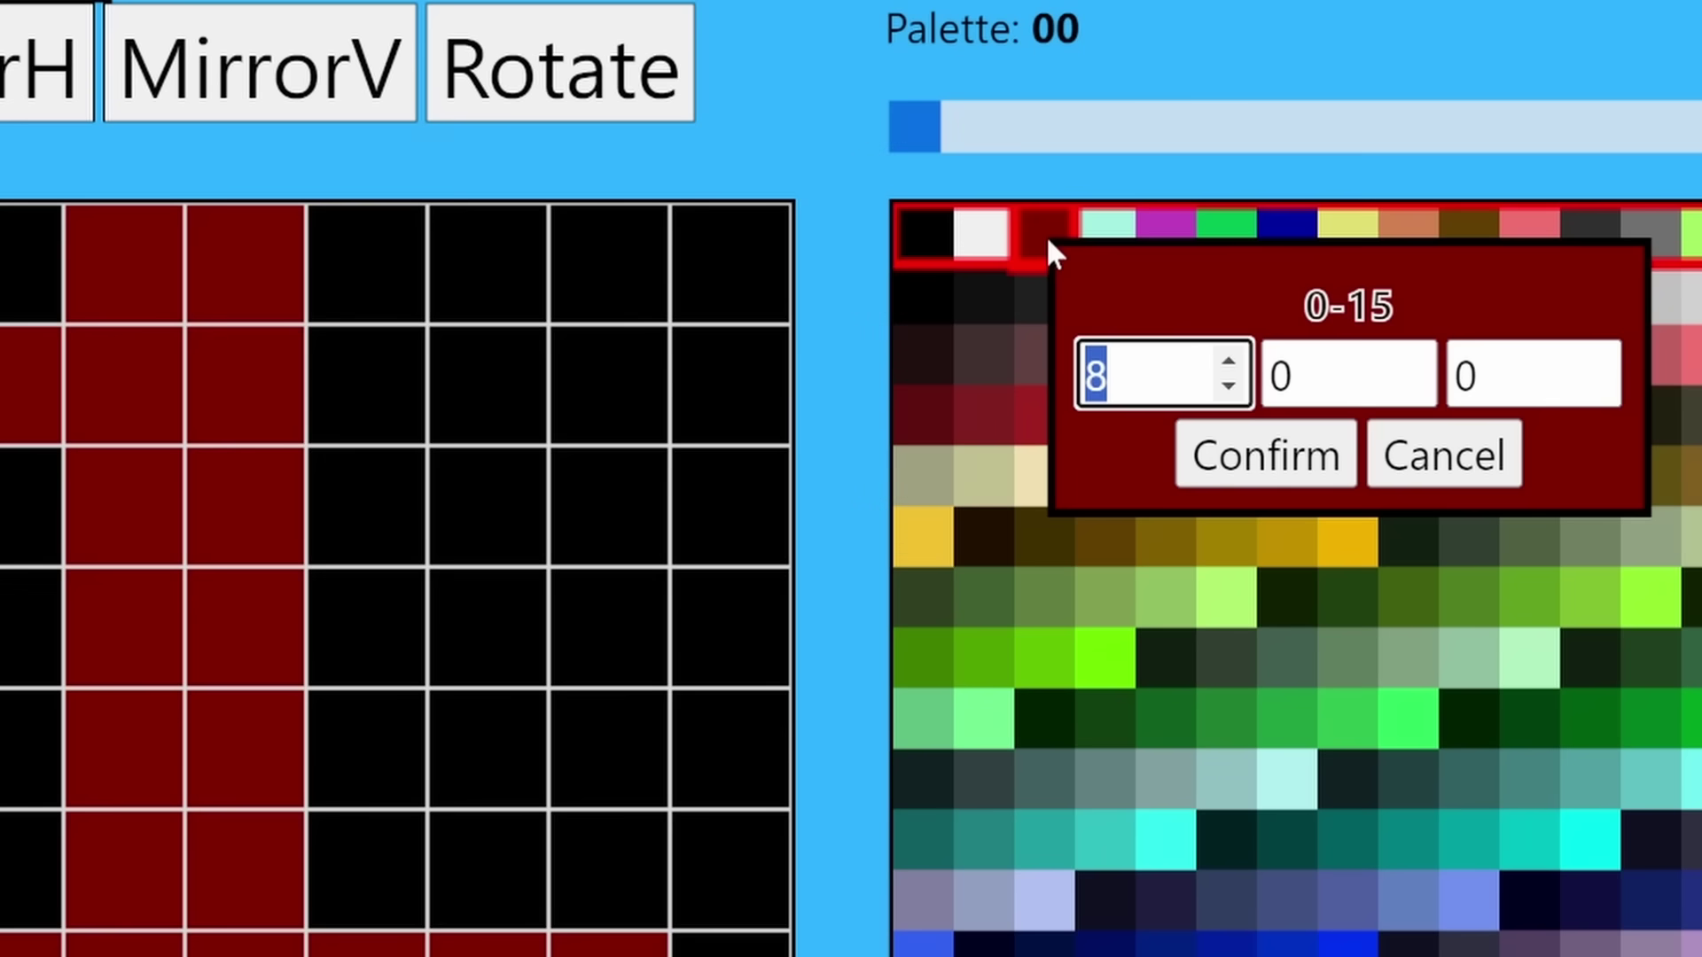
{"action": "type", "text": "15"}
- Apply the yellow value to the palette colour and enable the 2 Byte Header option
{"action": "key", "text": "Tab"}
{"action": "type", "text": "15"}
{"action": "key", "text": "Tab"}
{"action": "key", "text": "Tab"}
{"action": "key", "text": "Return"}
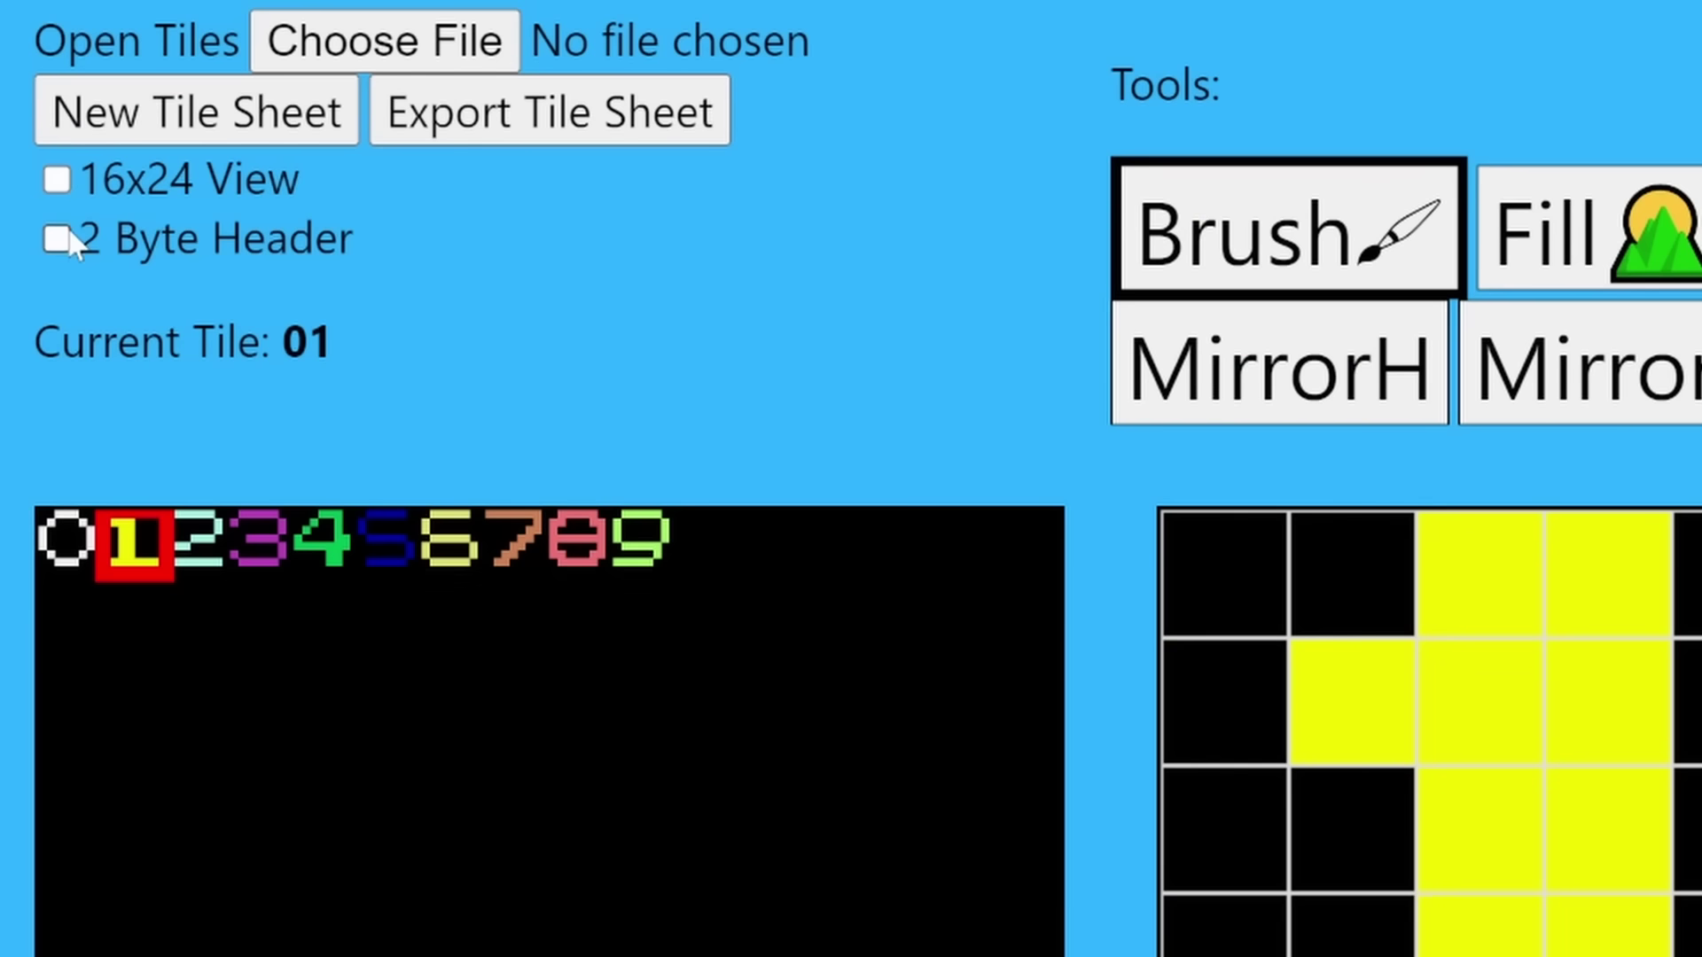
{"action": "left_click", "coordinate": [59, 239]}
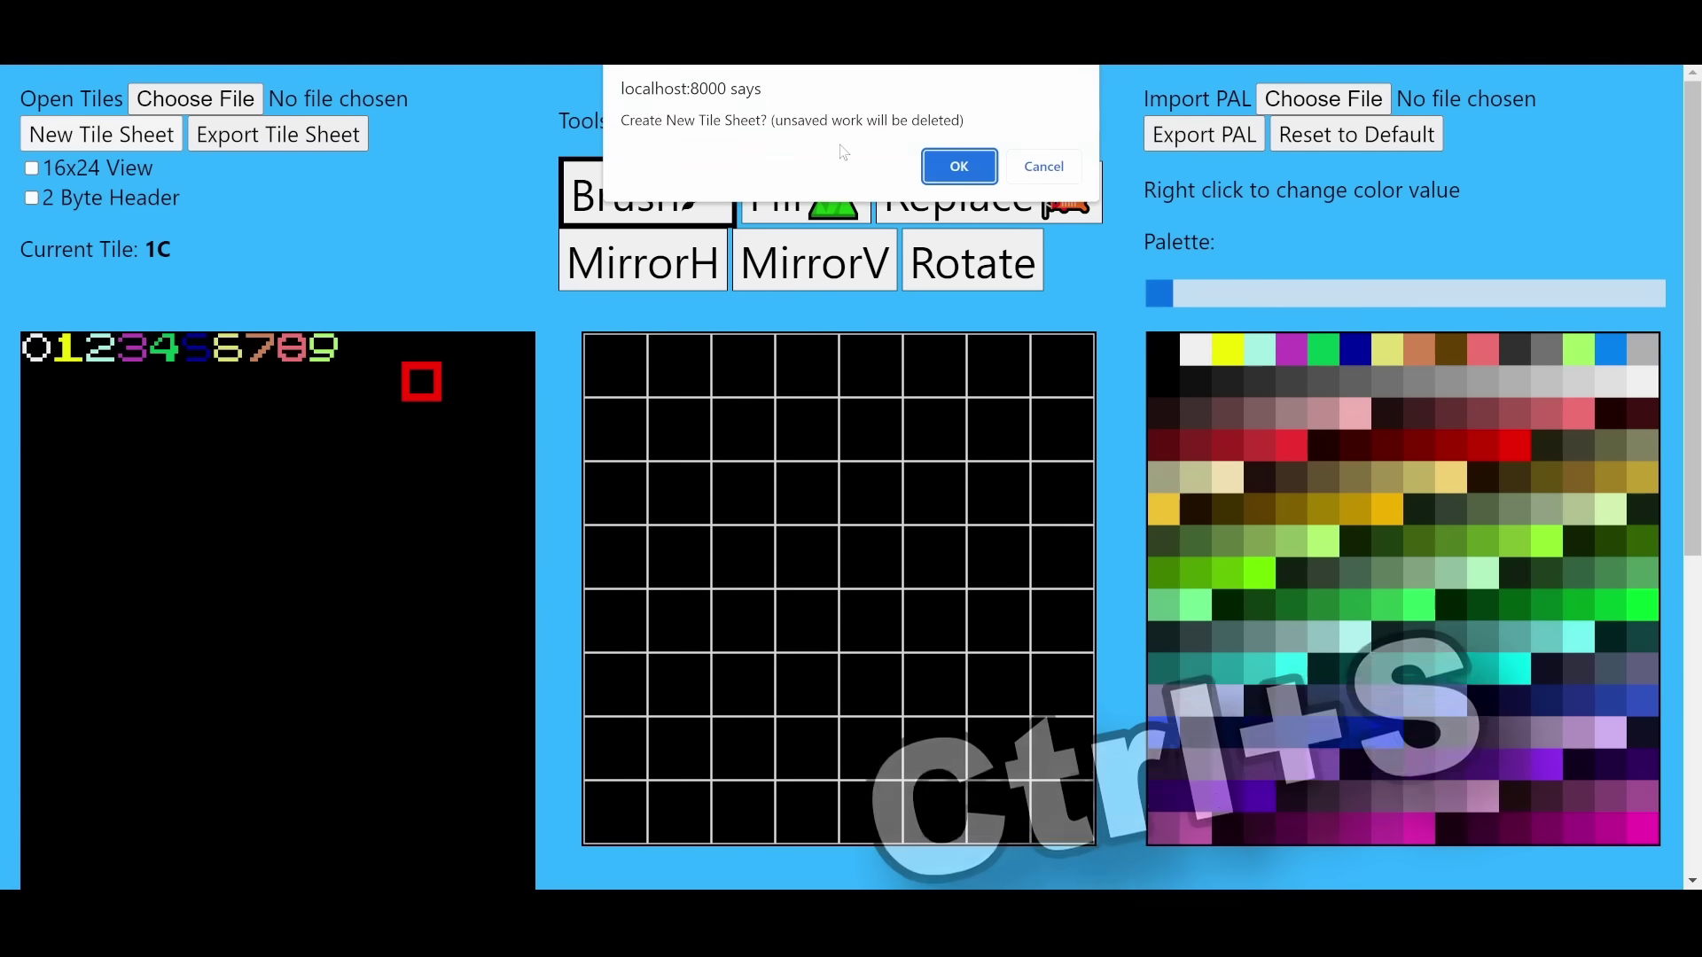
{"action": "type", "text": "1"}
- Confirm a blank sheet and reload, then preview the blocks under tan, blue and green palettes and back
{"action": "key", "text": "Return"}
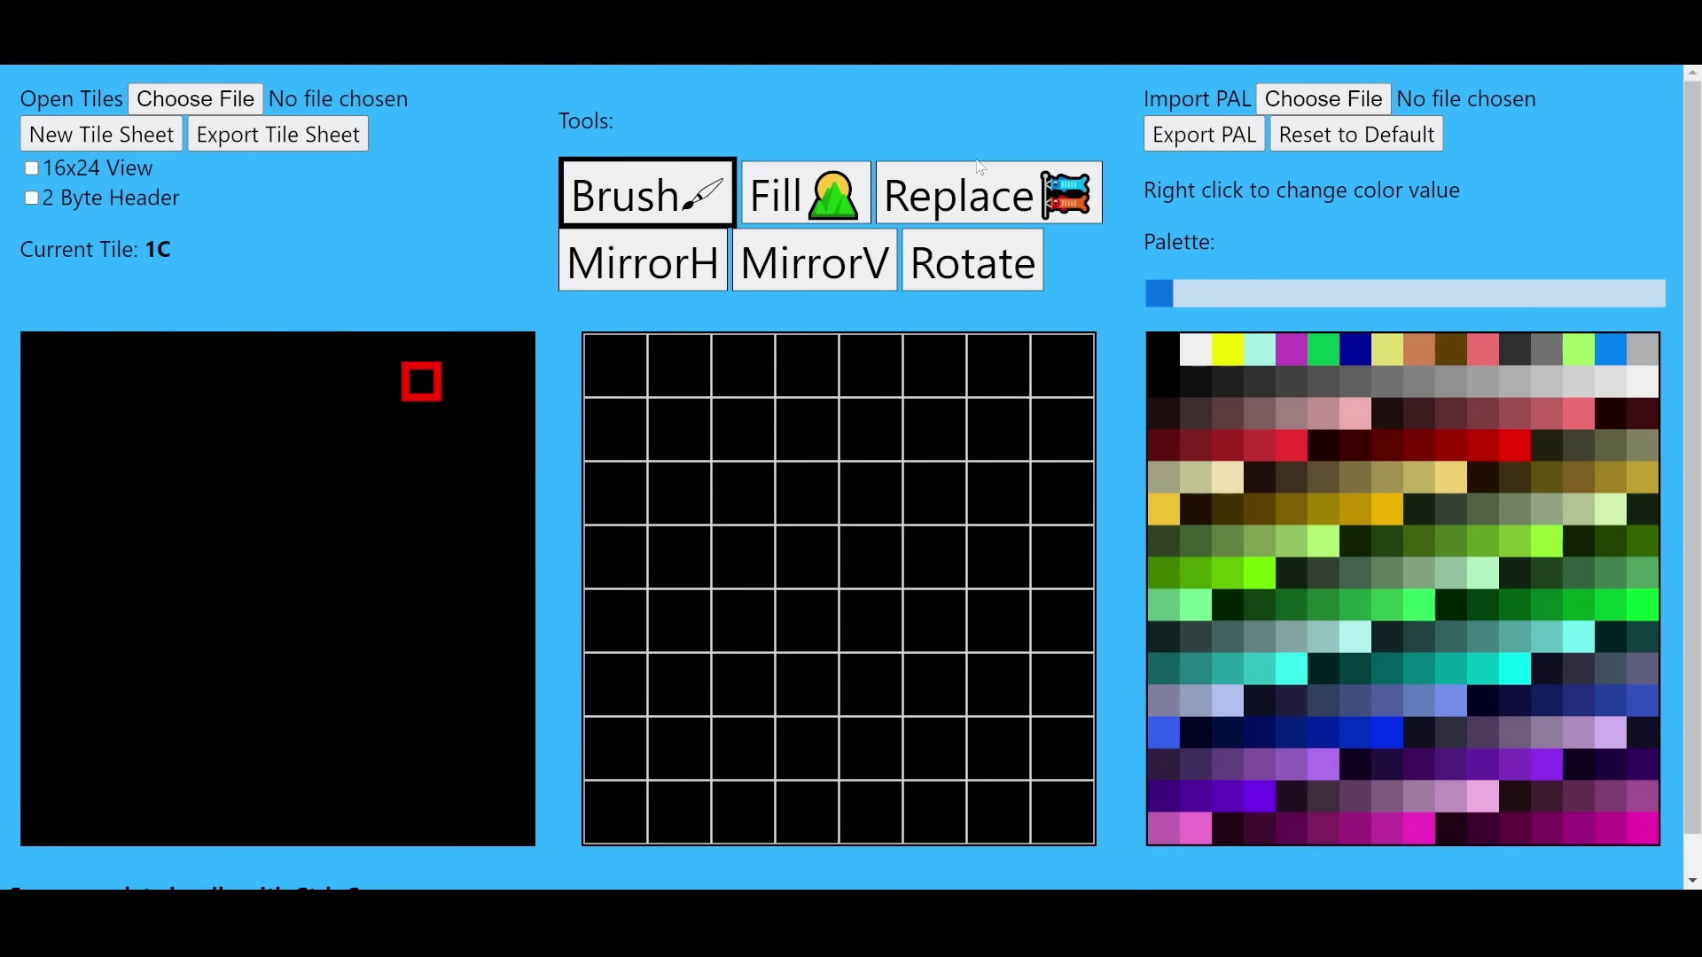
{"action": "key", "text": "ctrl+r"}
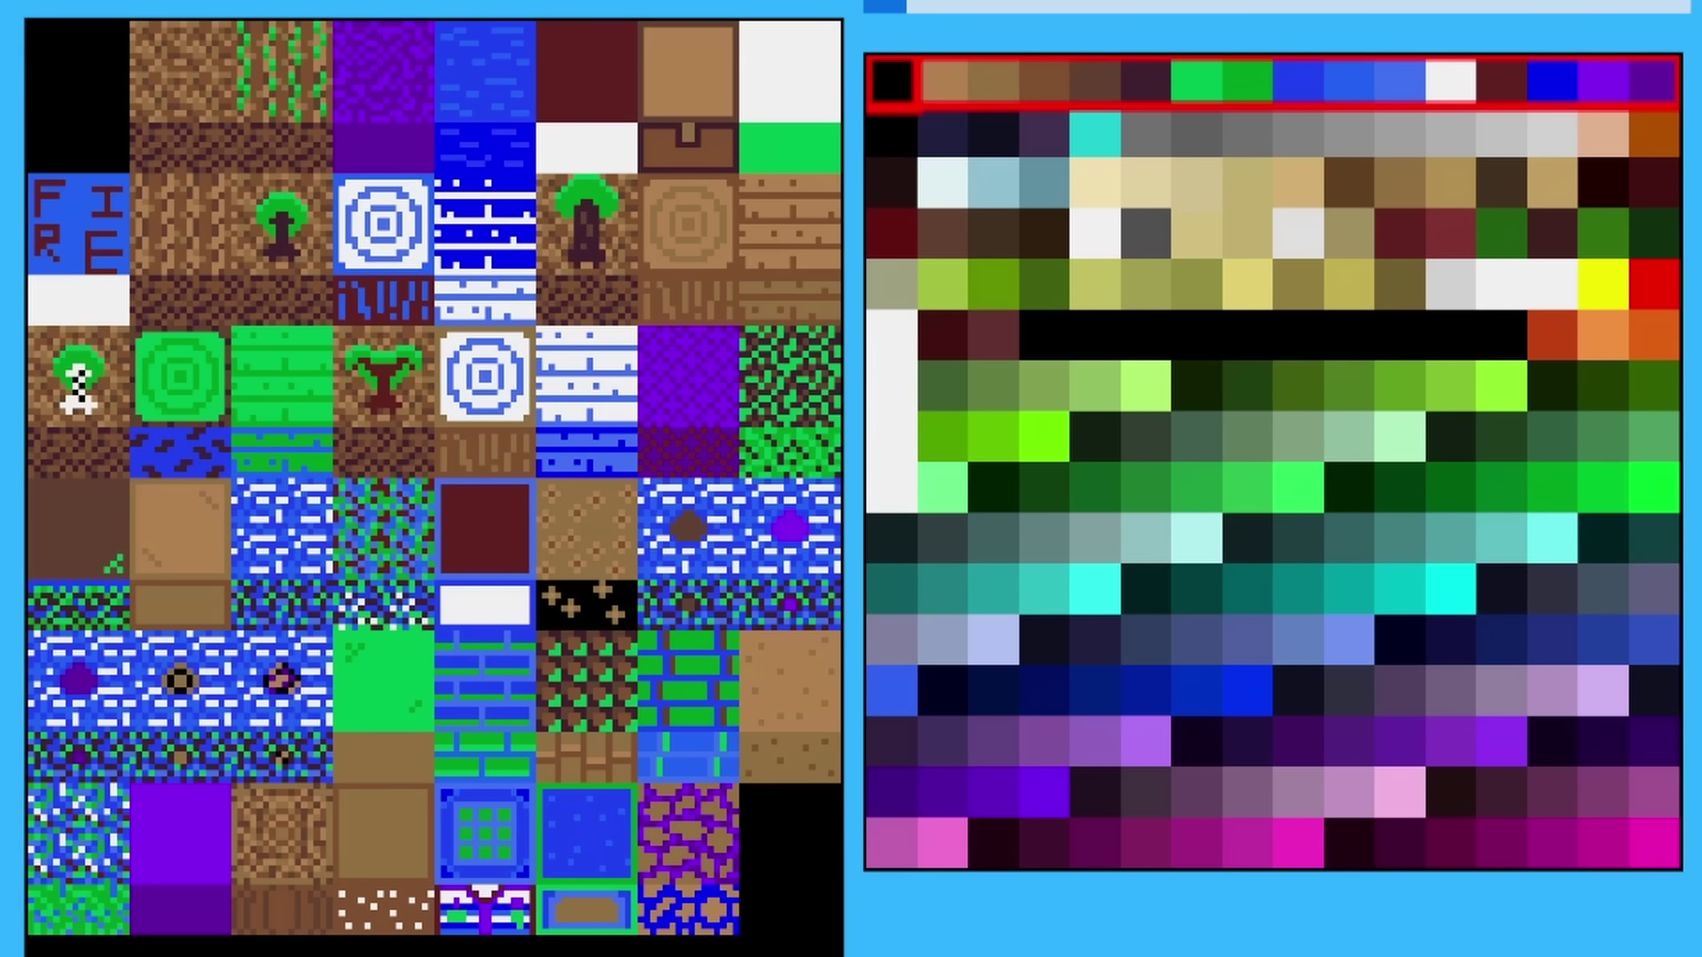
{"action": "key", "text": "Down"}
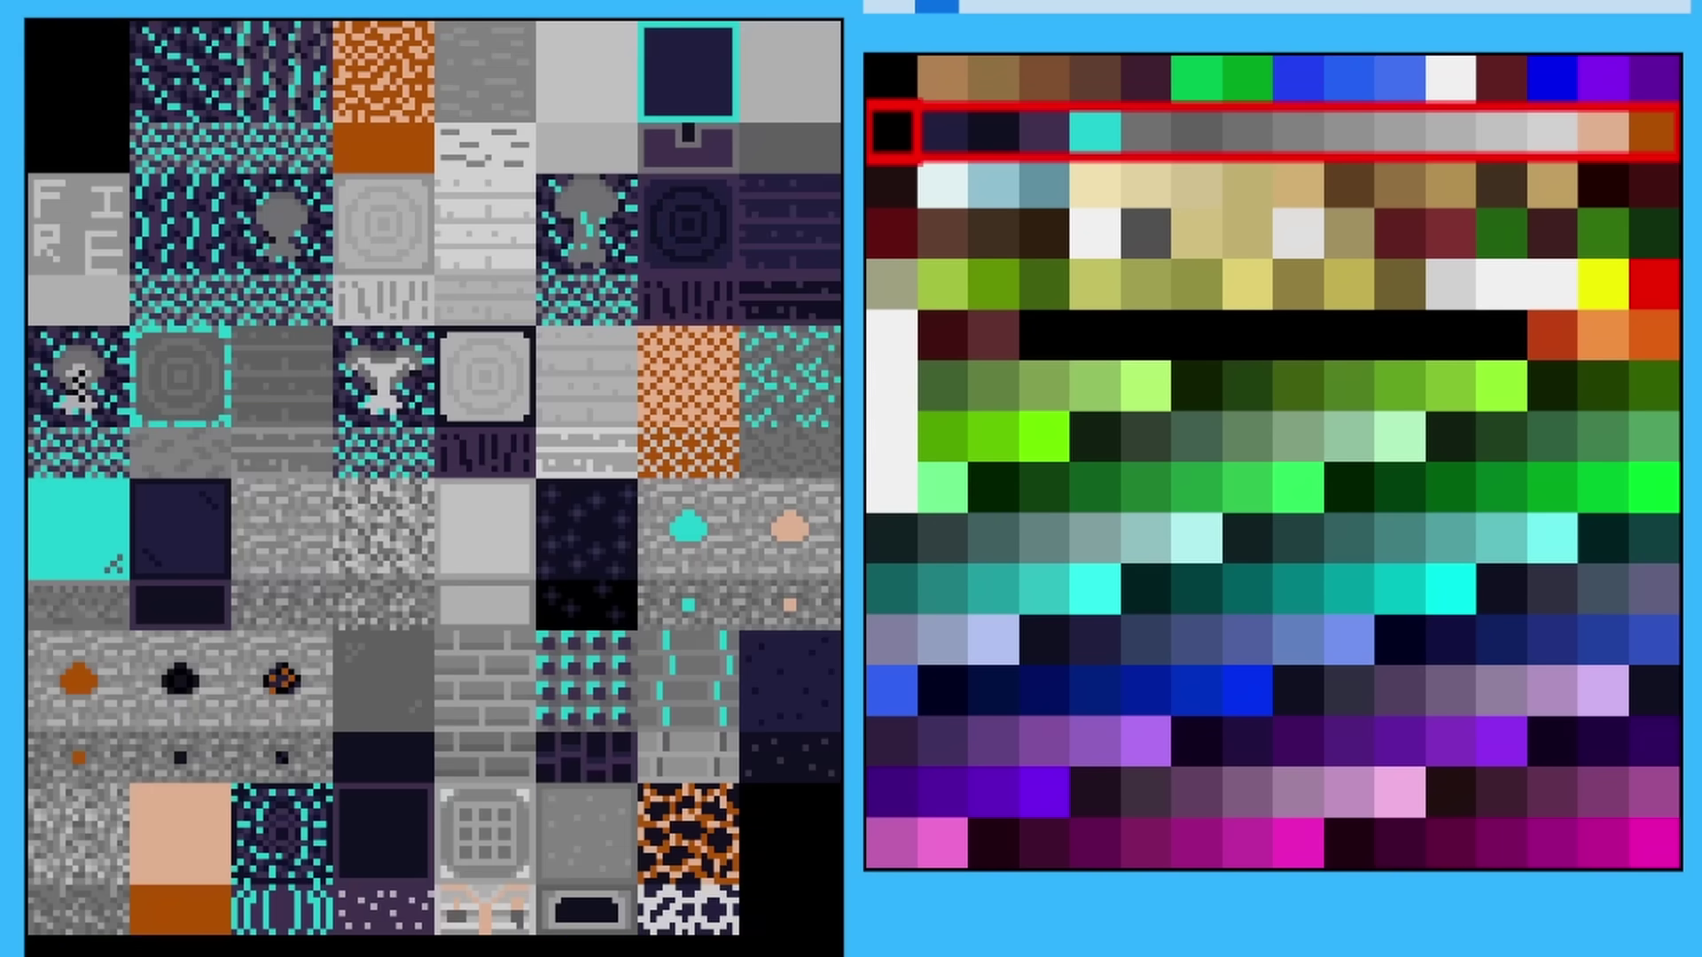
{"action": "key", "text": "Down"}
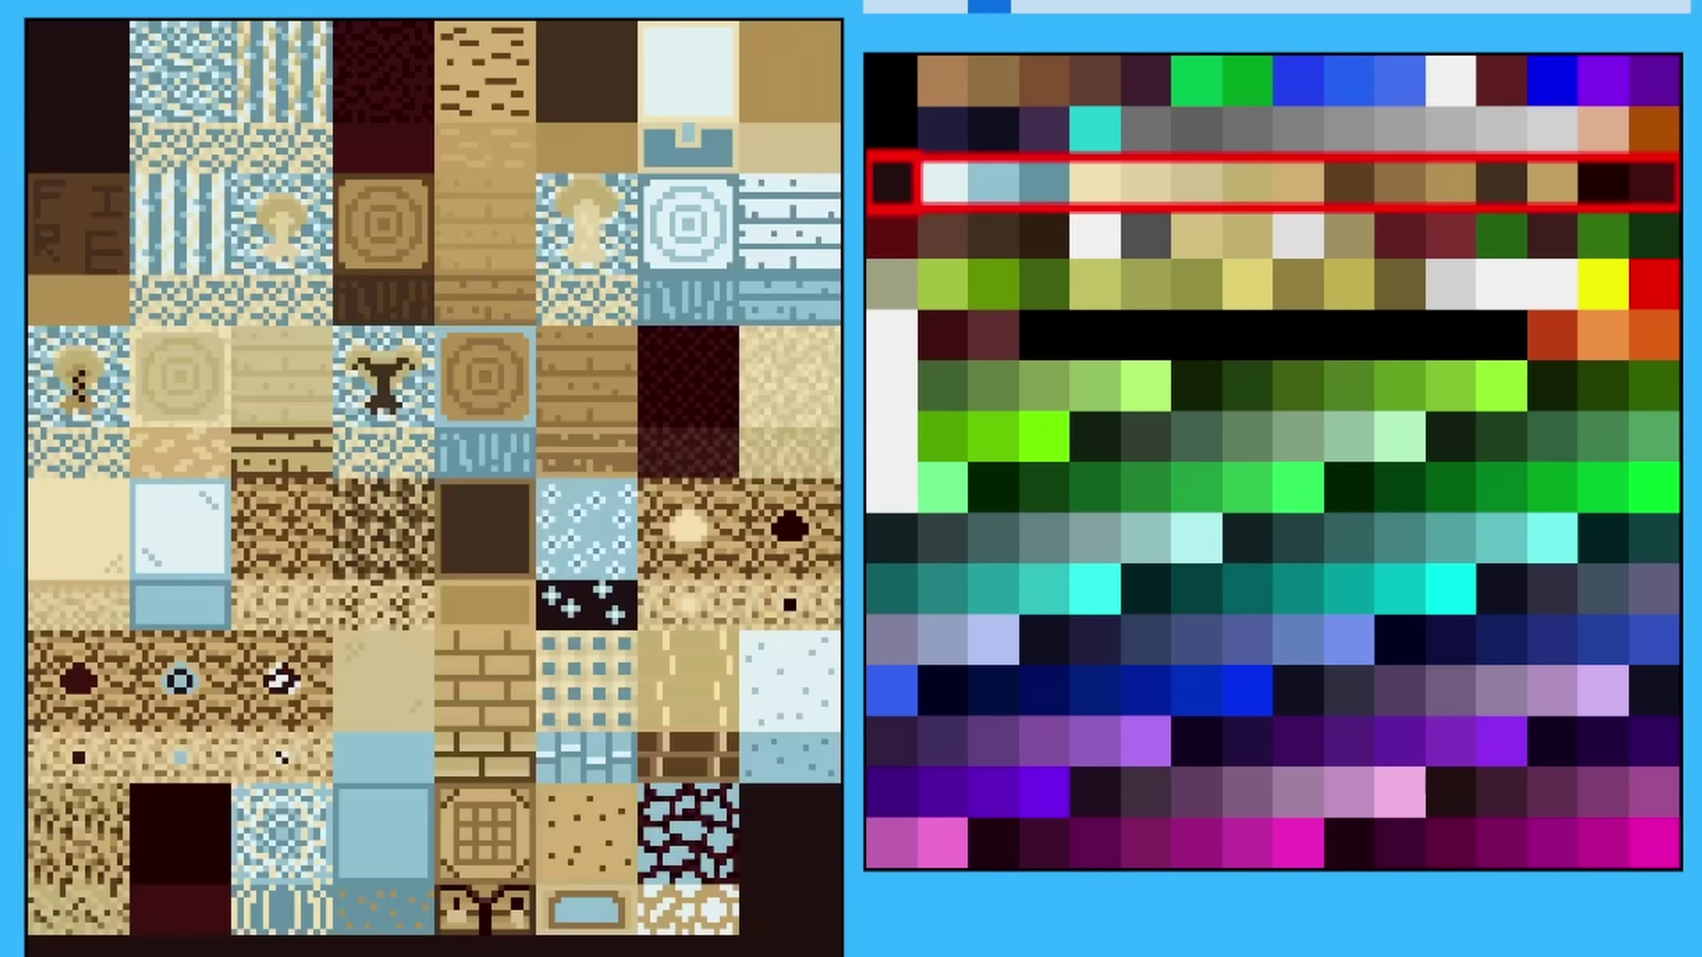
{"action": "key", "text": "Down"}
{"action": "key", "text": "Down"}
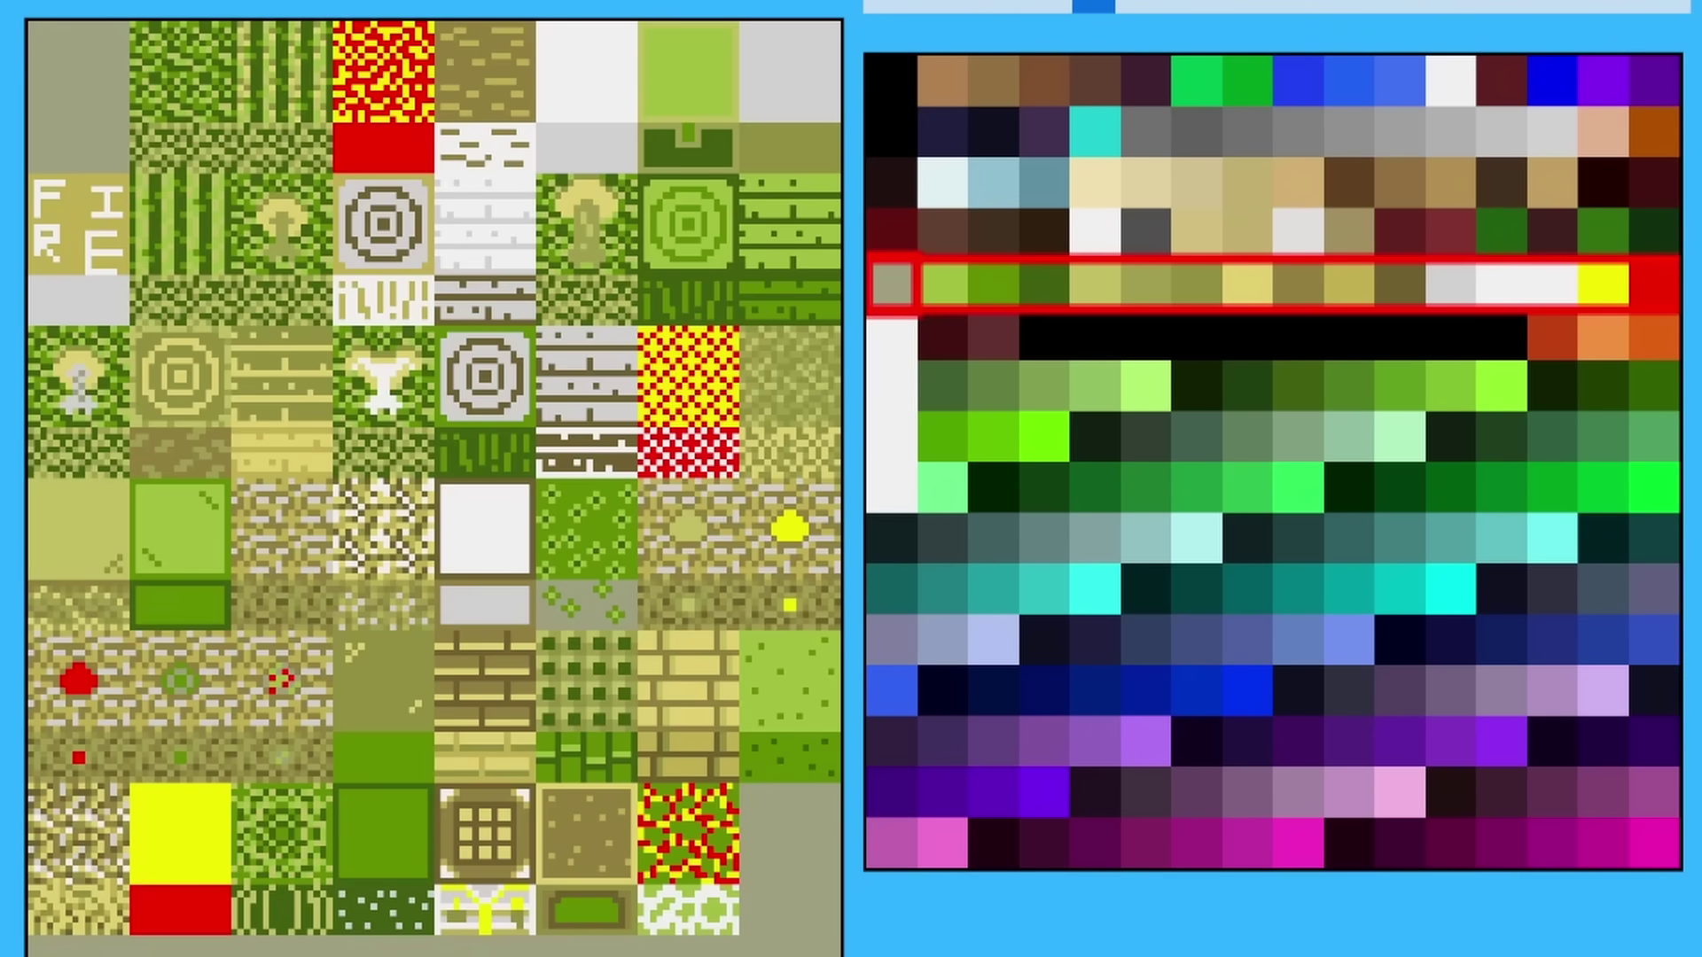
{"action": "key", "text": "Up"}
{"action": "key", "text": "Up"}
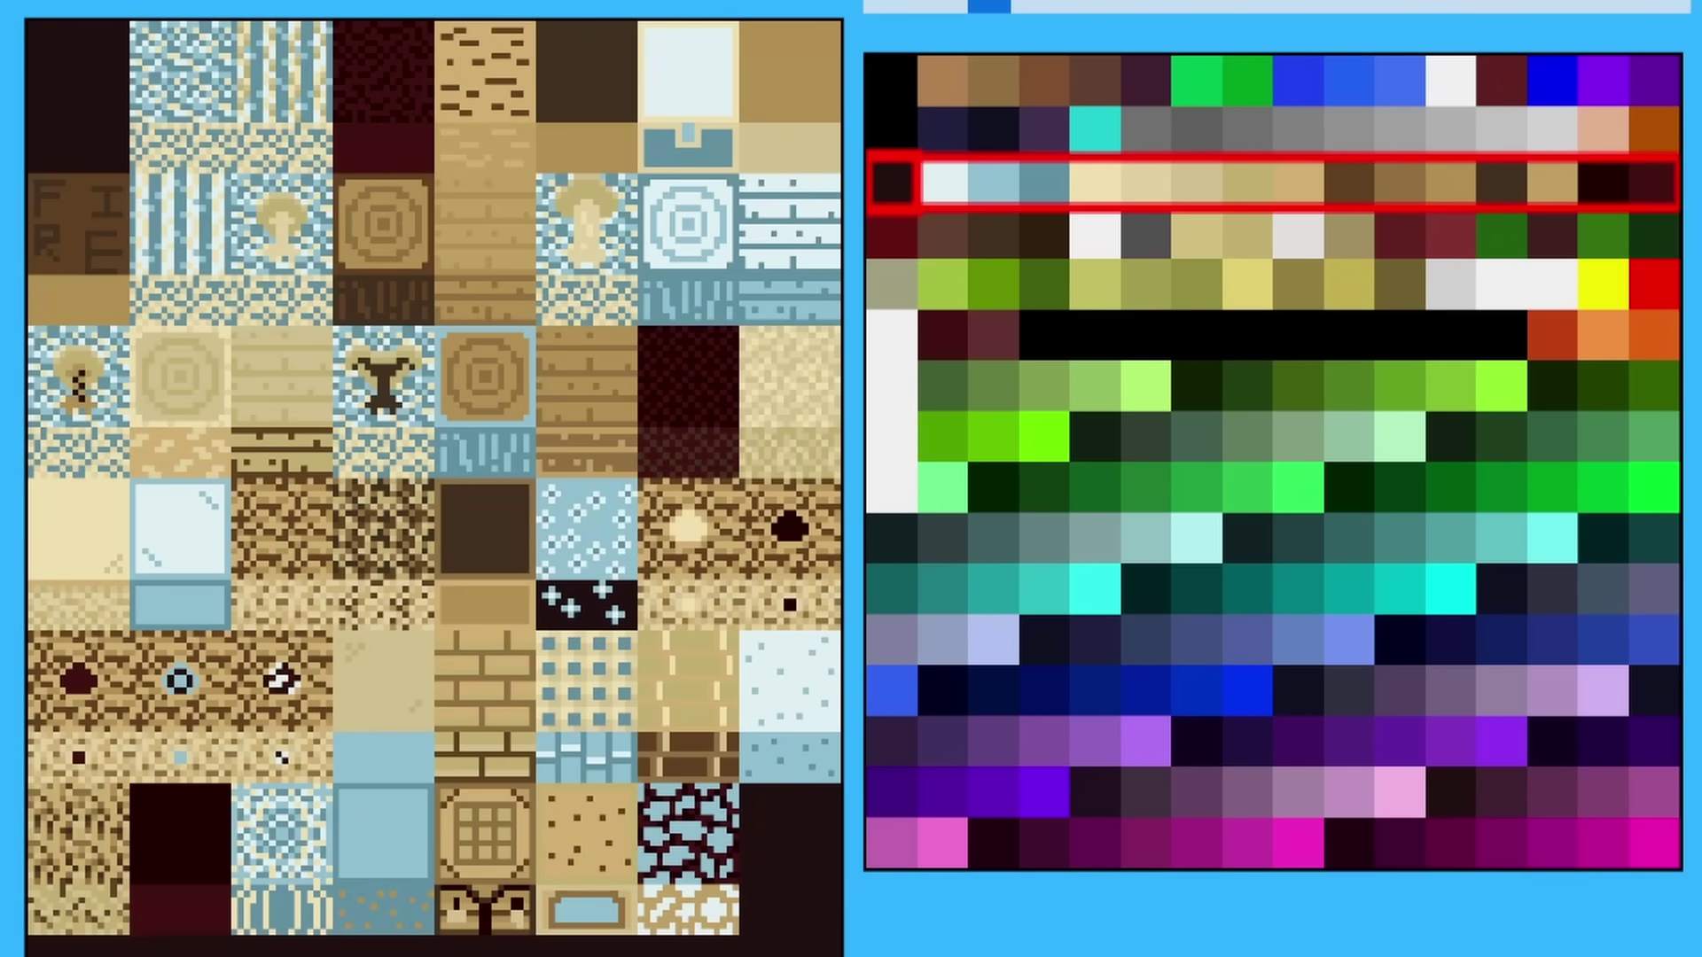
{"action": "key", "text": "Up"}
{"action": "key", "text": "Up"}
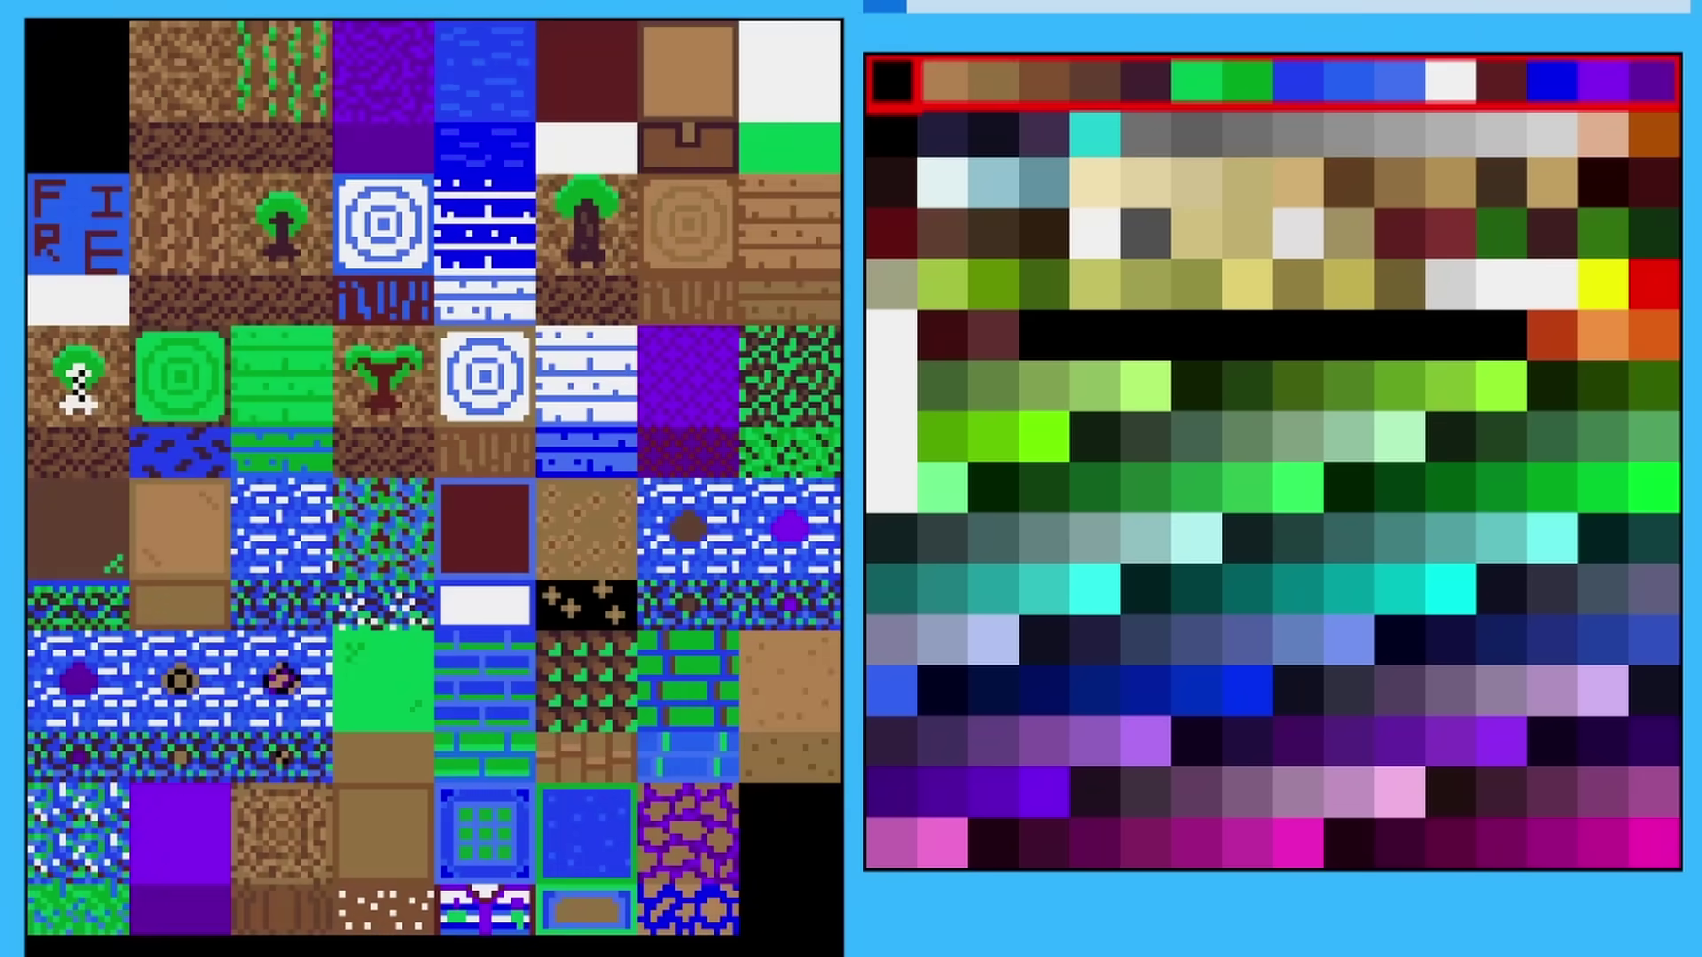